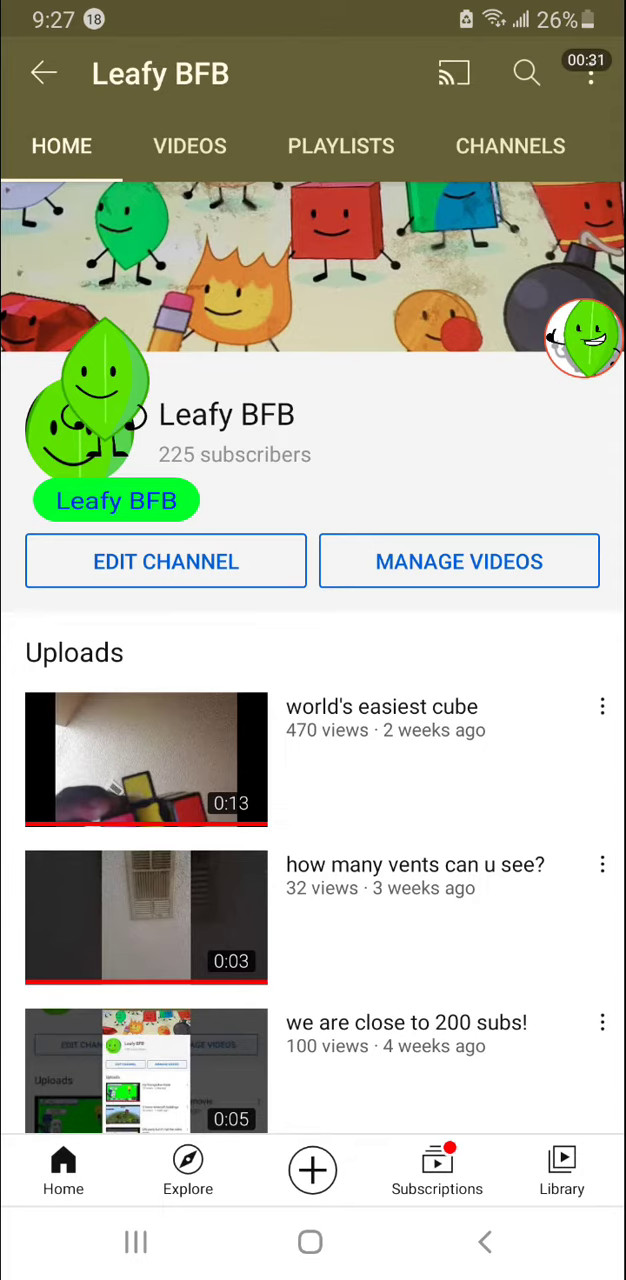
Step: Leave the Leafy BFB channel page for the cube game showing the scrambled cube at #100
{"action": "left_click", "coordinate": [584, 338]}
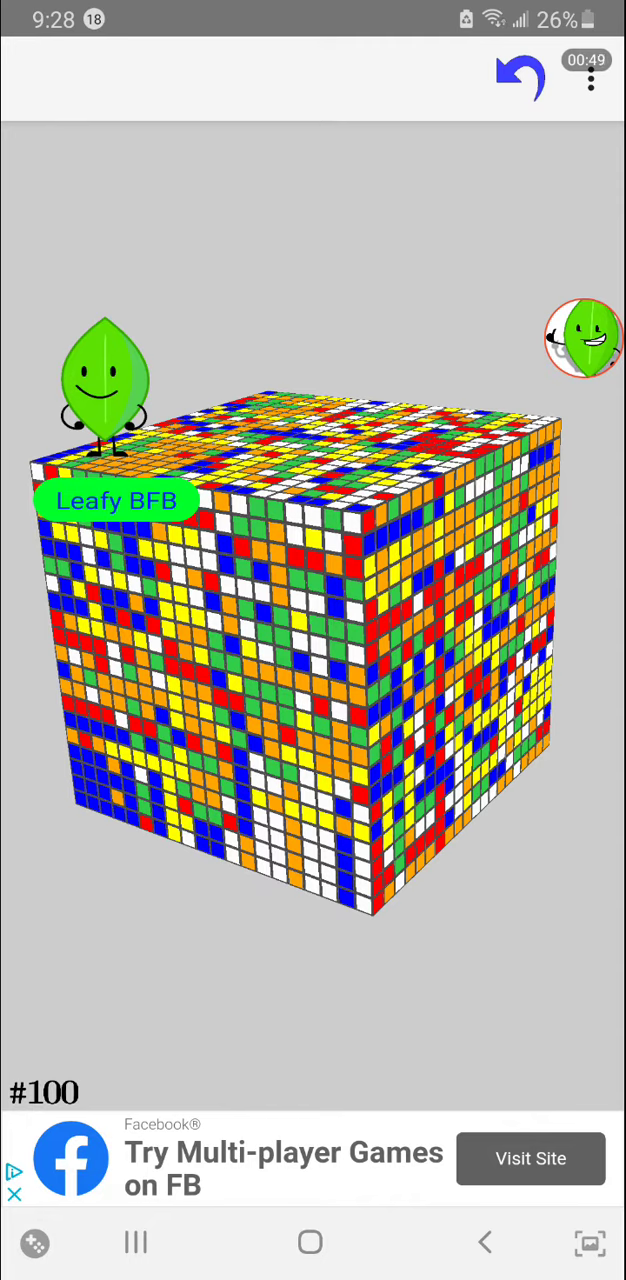
Step: Undo the scramble back to move #81 and decline the 'Start a new game' prompt
{"action": "left_click", "coordinate": [520, 78]}
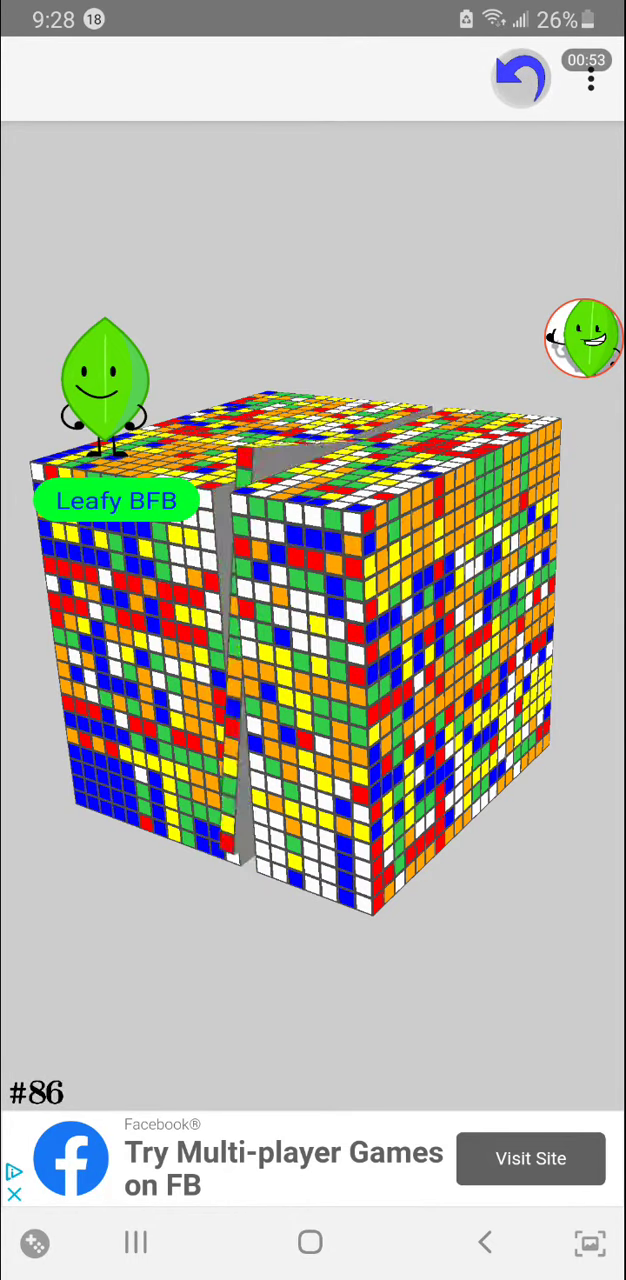
{"action": "left_click", "coordinate": [591, 80]}
{"action": "left_click", "coordinate": [460, 77]}
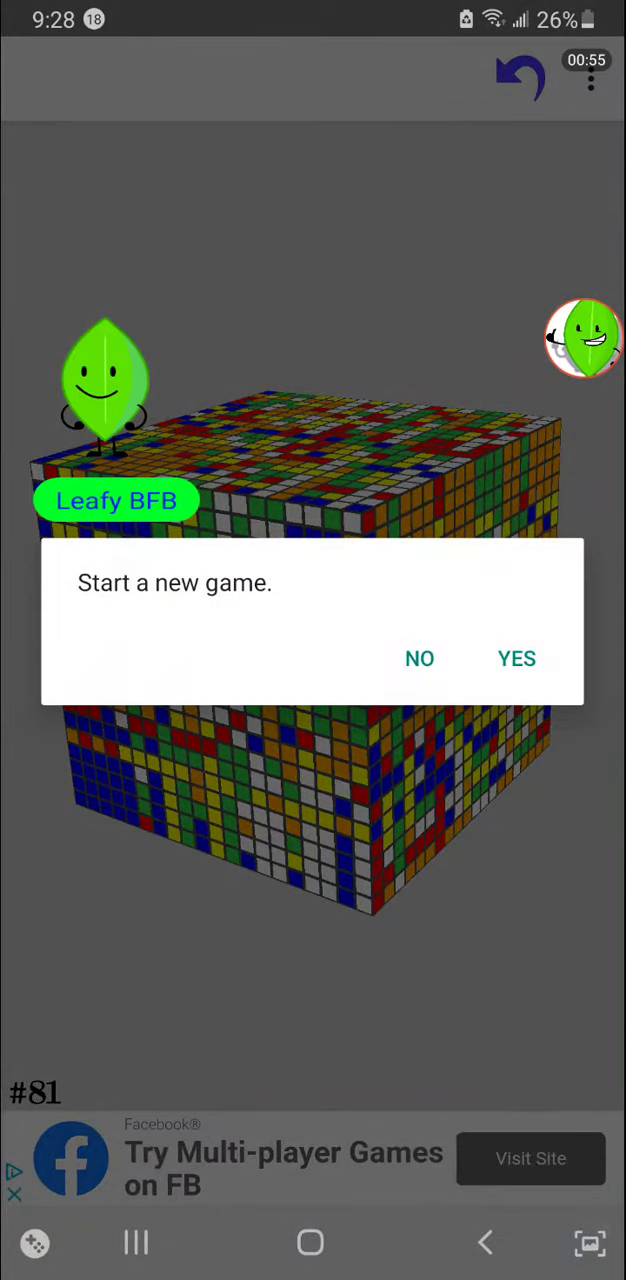
{"action": "left_click", "coordinate": [420, 658]}
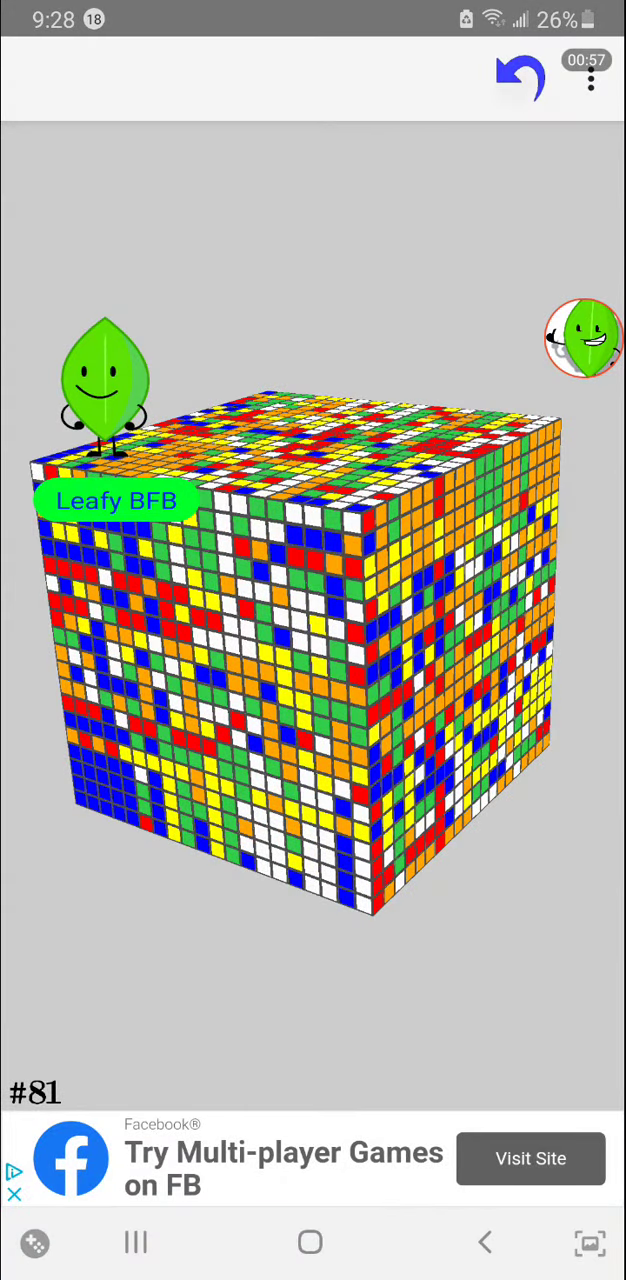
Step: Undo the remaining 20×20 scramble moves from #81 down toward the solved cube
{"action": "left_click", "coordinate": [520, 78]}
{"action": "left_click", "coordinate": [520, 78]}
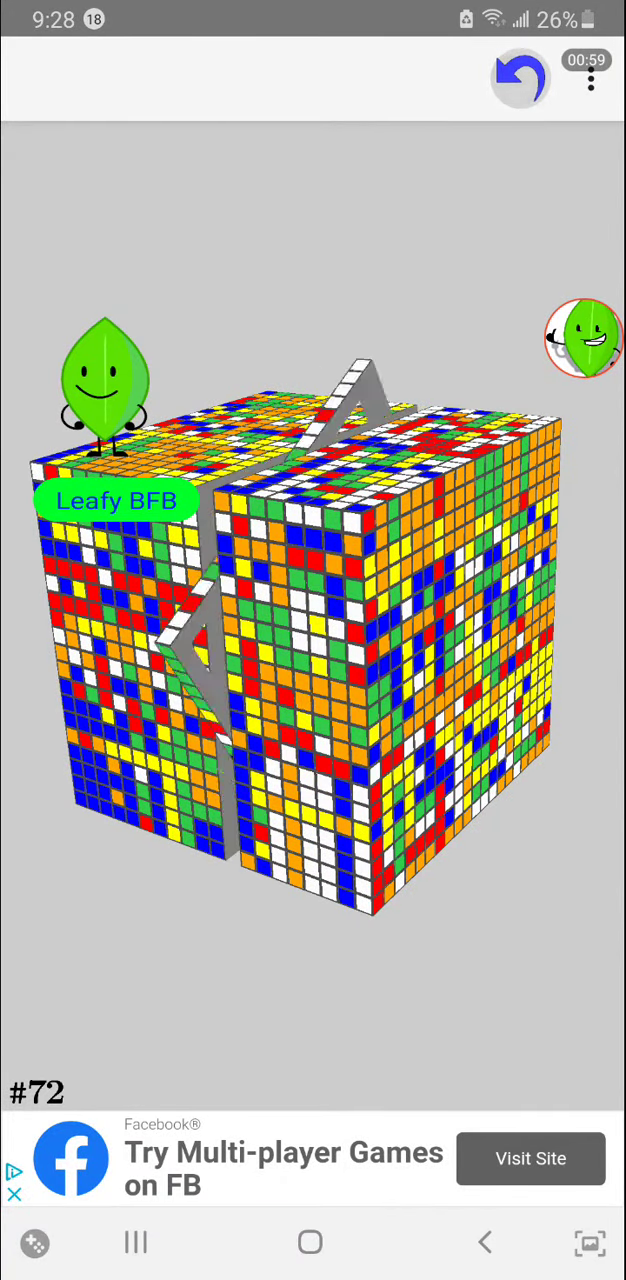
{"action": "left_click", "coordinate": [520, 78]}
{"action": "left_click", "coordinate": [520, 78]}
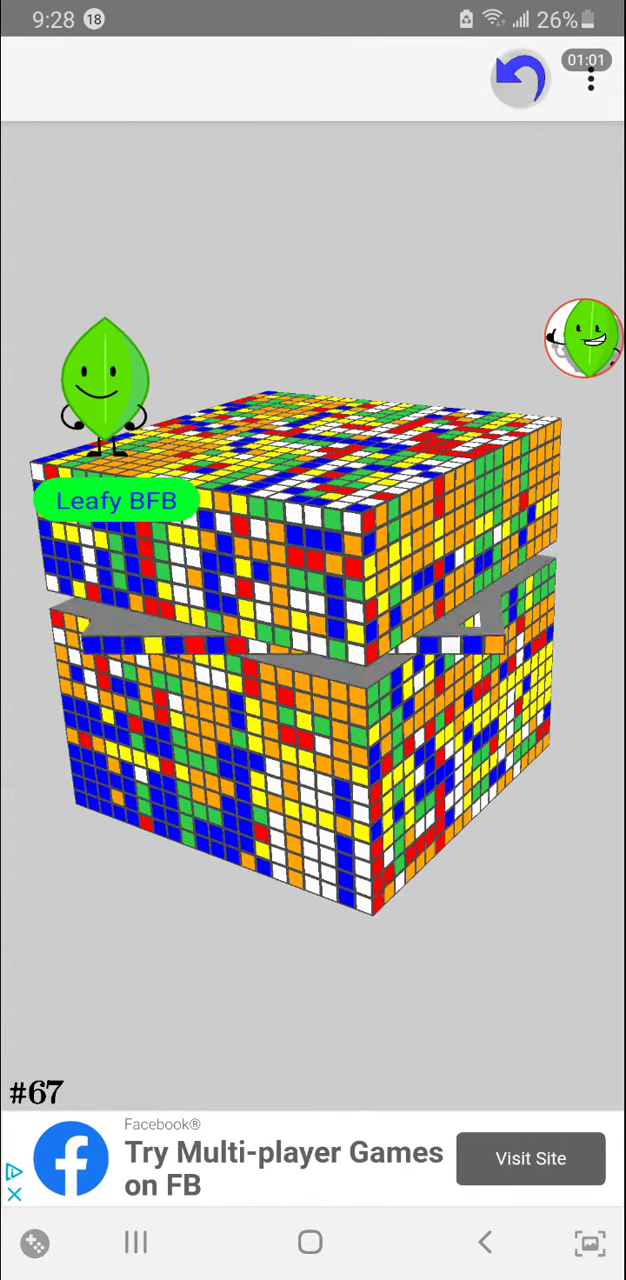
{"action": "left_click", "coordinate": [520, 78]}
{"action": "left_click", "coordinate": [520, 78]}
{"action": "left_click", "coordinate": [520, 78]}
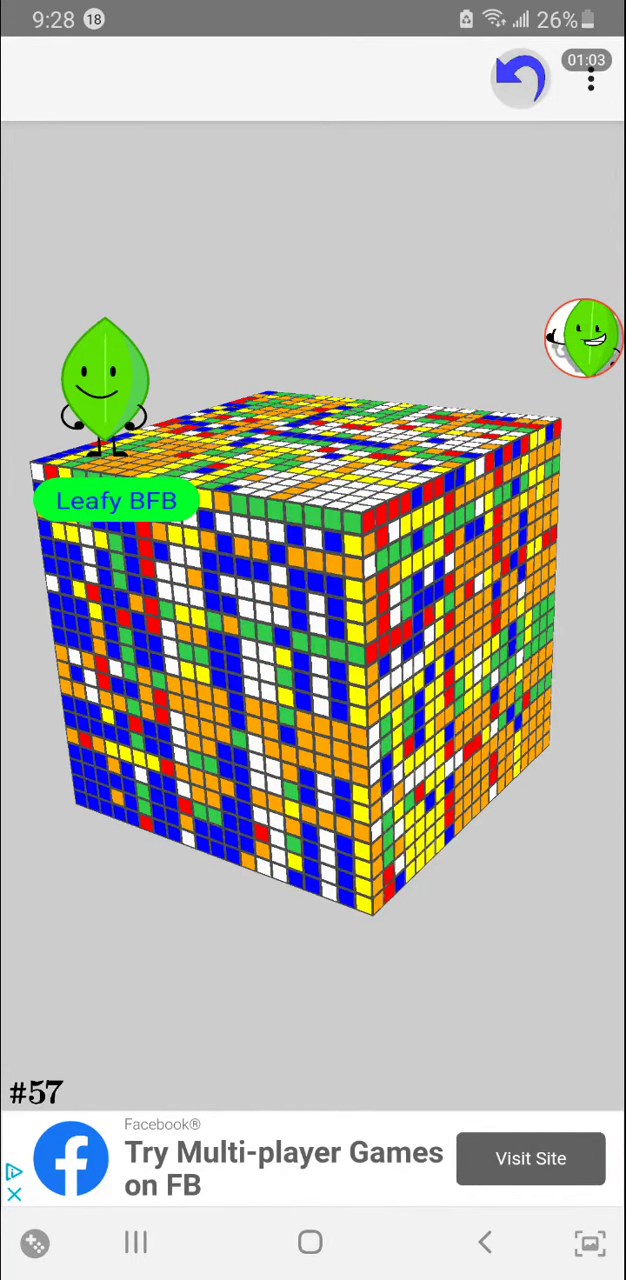
{"action": "left_click", "coordinate": [520, 78]}
{"action": "left_click", "coordinate": [520, 78]}
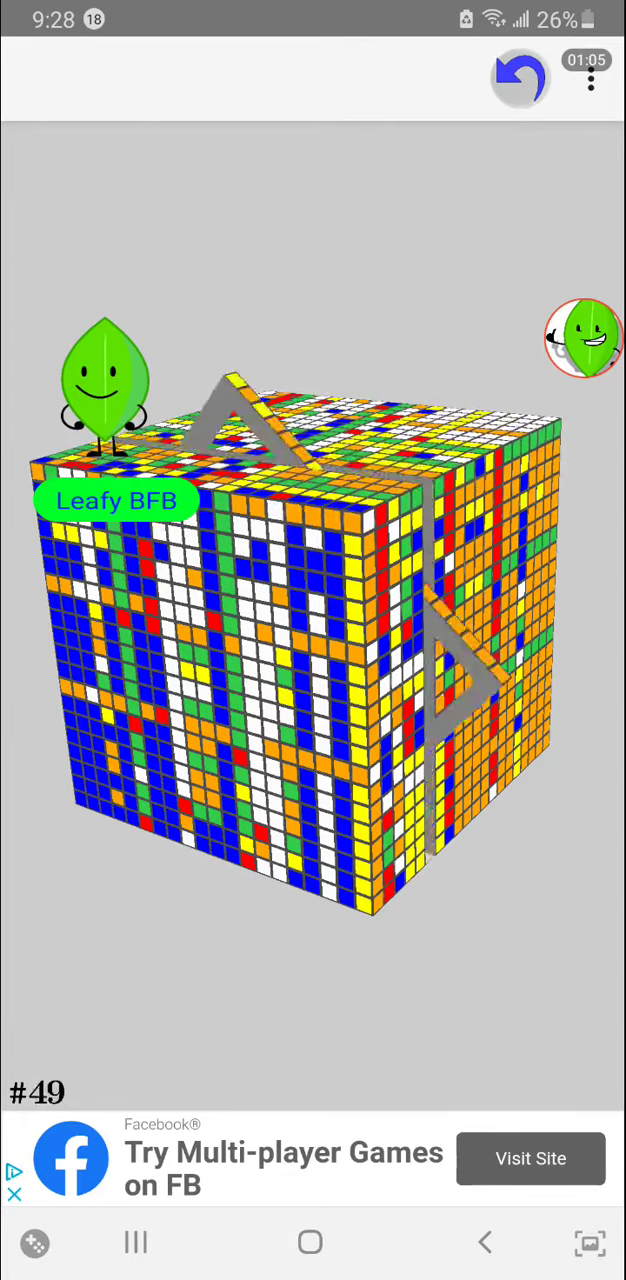
{"action": "left_click", "coordinate": [520, 78]}
{"action": "left_click", "coordinate": [520, 78]}
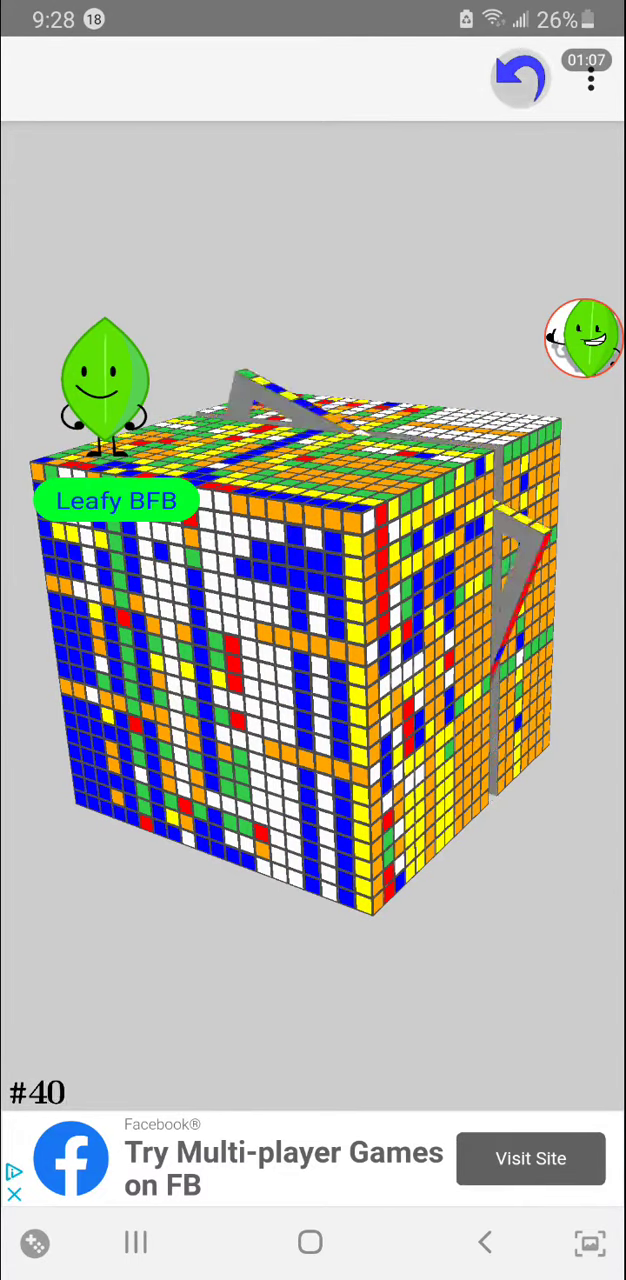
{"action": "left_click", "coordinate": [520, 78]}
{"action": "left_click", "coordinate": [520, 78]}
{"action": "left_click", "coordinate": [520, 78]}
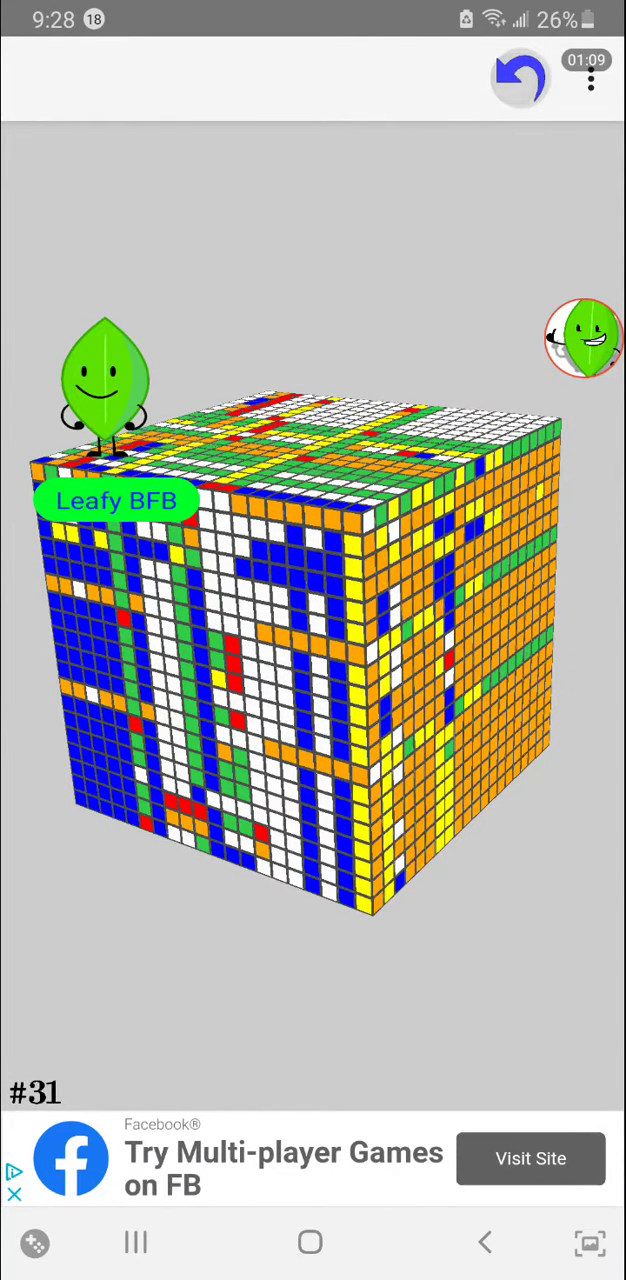
{"action": "left_click", "coordinate": [520, 78]}
{"action": "left_click", "coordinate": [520, 78]}
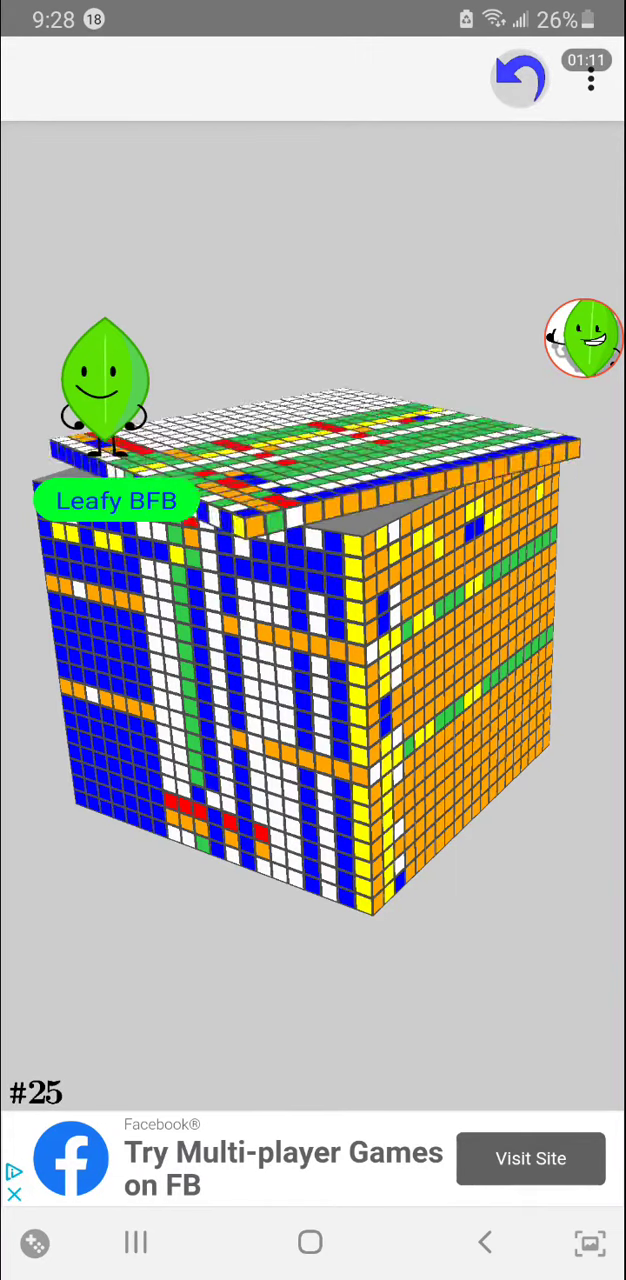
{"action": "left_click", "coordinate": [520, 78]}
{"action": "left_click", "coordinate": [520, 78]}
{"action": "left_click", "coordinate": [520, 78]}
{"action": "left_click", "coordinate": [520, 78]}
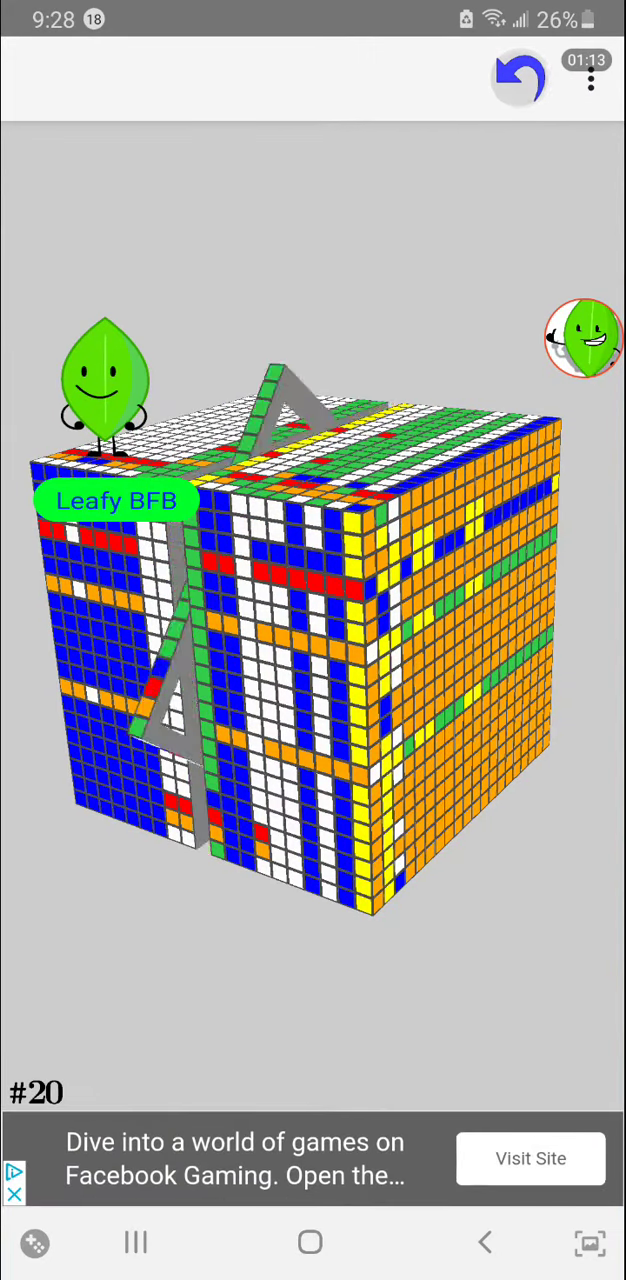
{"action": "left_click", "coordinate": [520, 78]}
{"action": "left_click", "coordinate": [520, 78]}
{"action": "left_click", "coordinate": [520, 78]}
{"action": "left_click", "coordinate": [520, 78]}
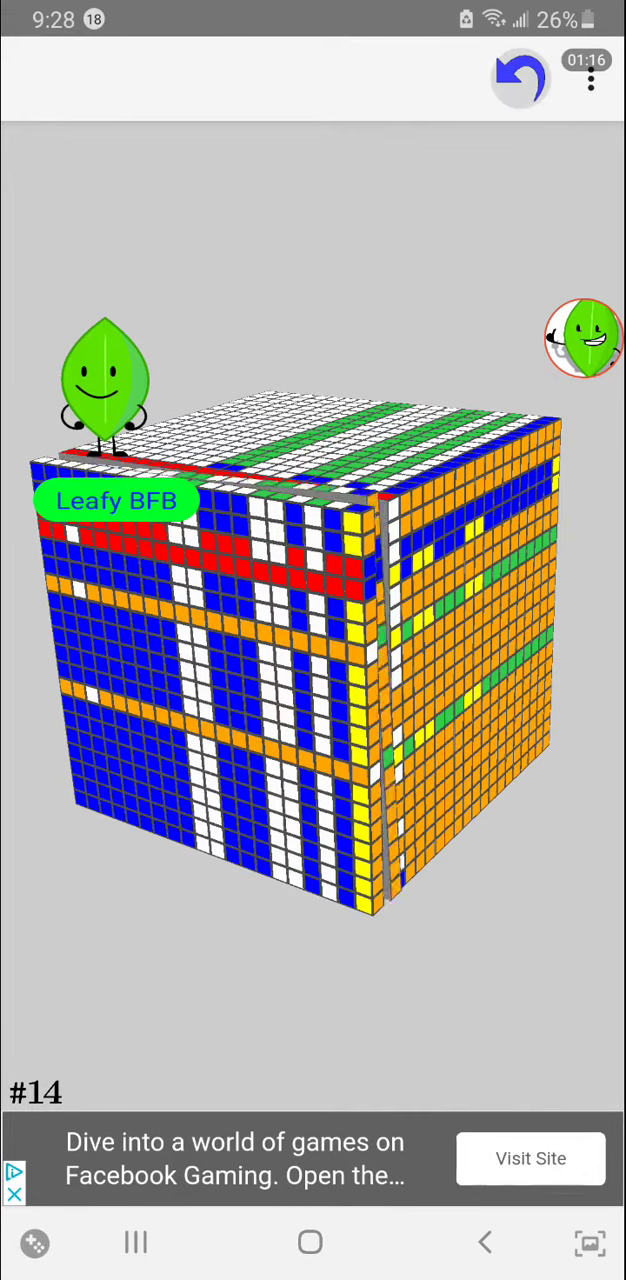
{"action": "left_click", "coordinate": [520, 78]}
{"action": "left_click", "coordinate": [520, 78]}
{"action": "left_click", "coordinate": [520, 78]}
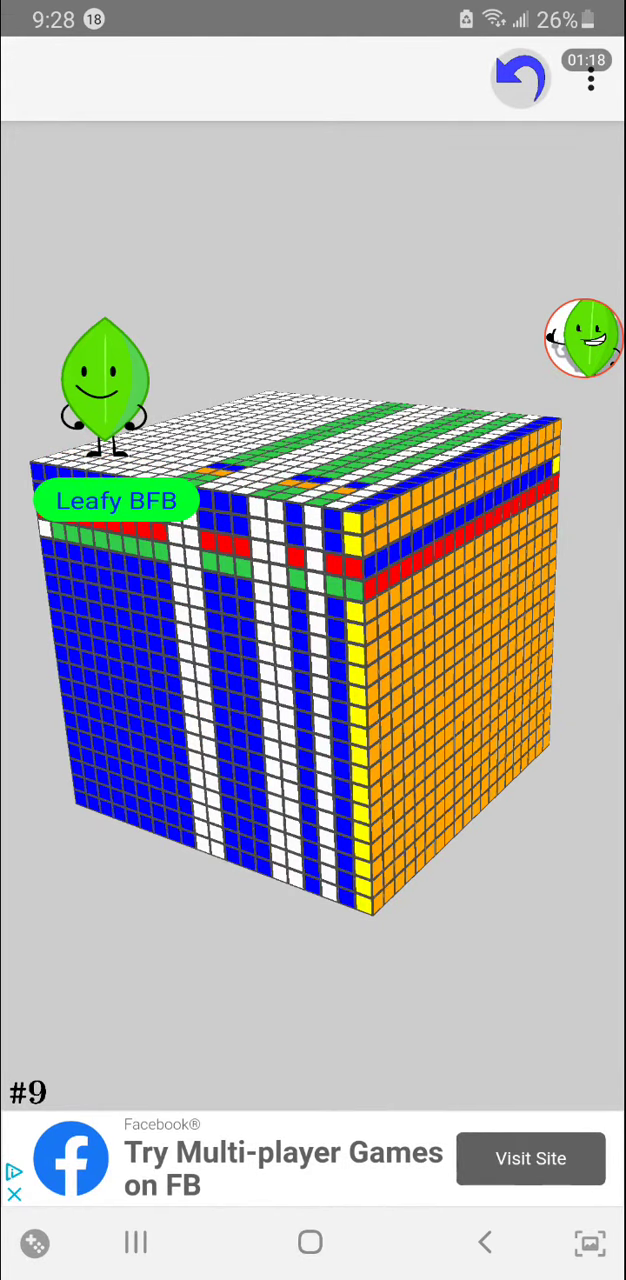
{"action": "left_click", "coordinate": [520, 78]}
{"action": "left_click", "coordinate": [520, 78]}
{"action": "left_click", "coordinate": [520, 78]}
{"action": "left_click", "coordinate": [520, 78]}
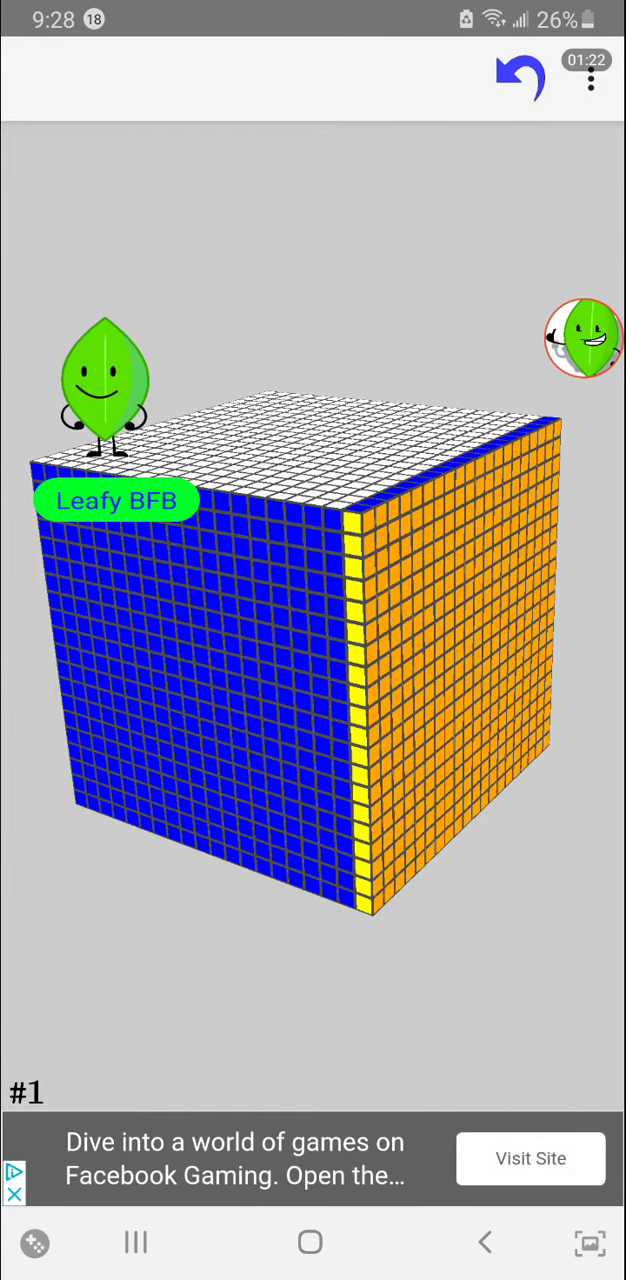
{"action": "left_click", "coordinate": [520, 78]}
{"action": "left_click", "coordinate": [583, 338]}
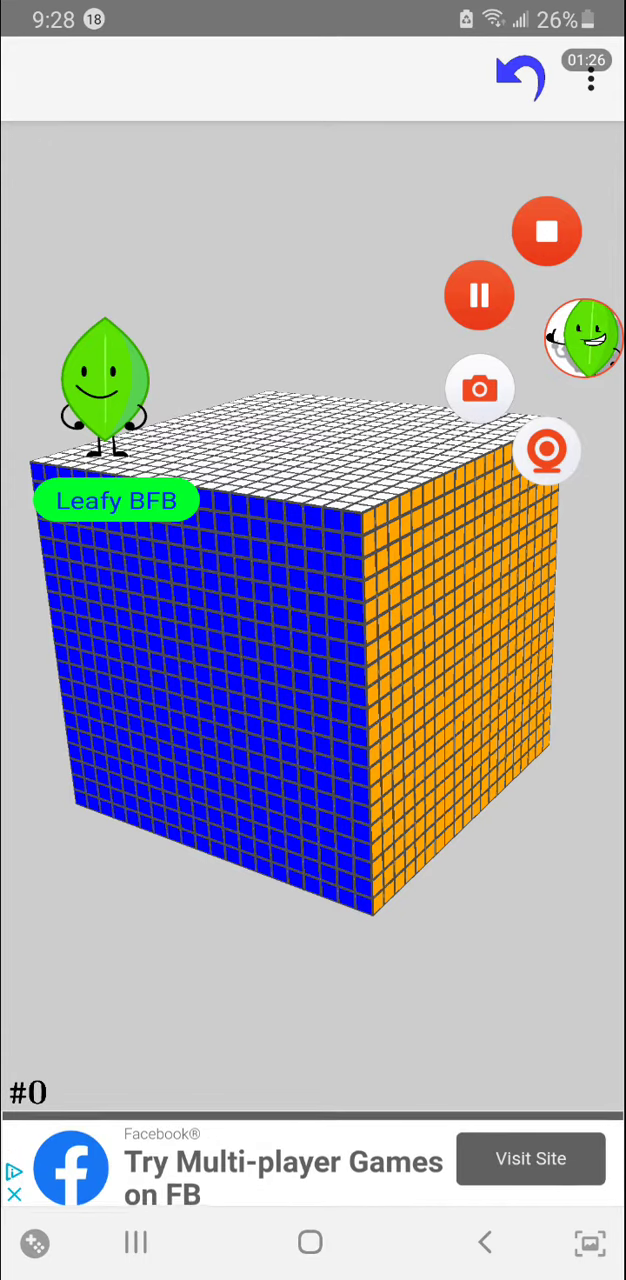